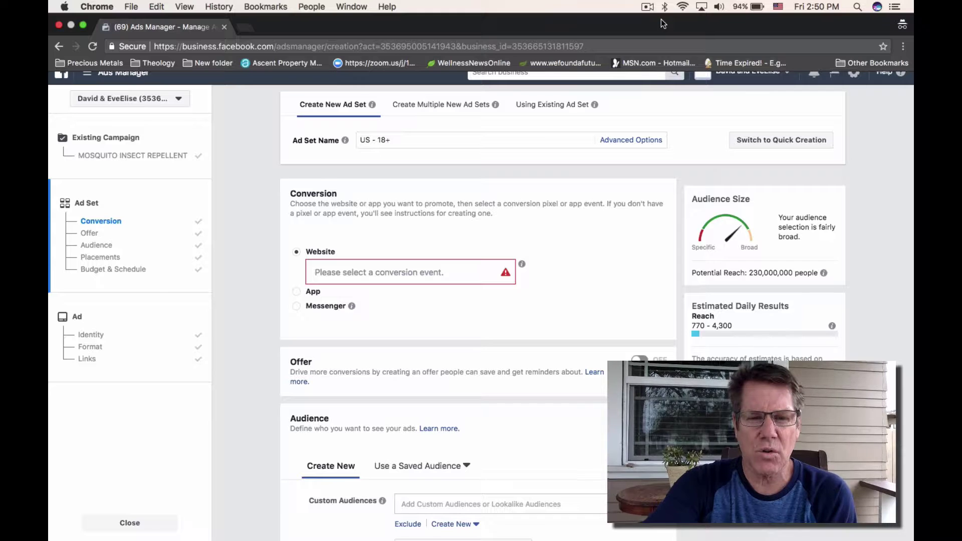
Set the location audience to 'People who live in this location'.
{"action": "scroll", "coordinate": [564, 224], "scroll_direction": "down", "scroll_amount": 5}
{"action": "scroll", "coordinate": [564, 225], "scroll_direction": "down", "scroll_amount": 4}
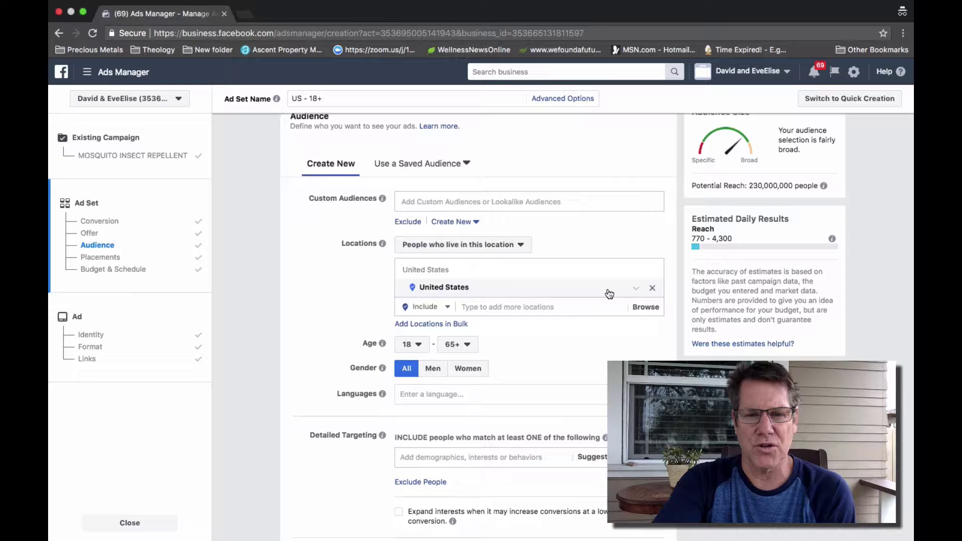
{"action": "left_click", "coordinate": [523, 247]}
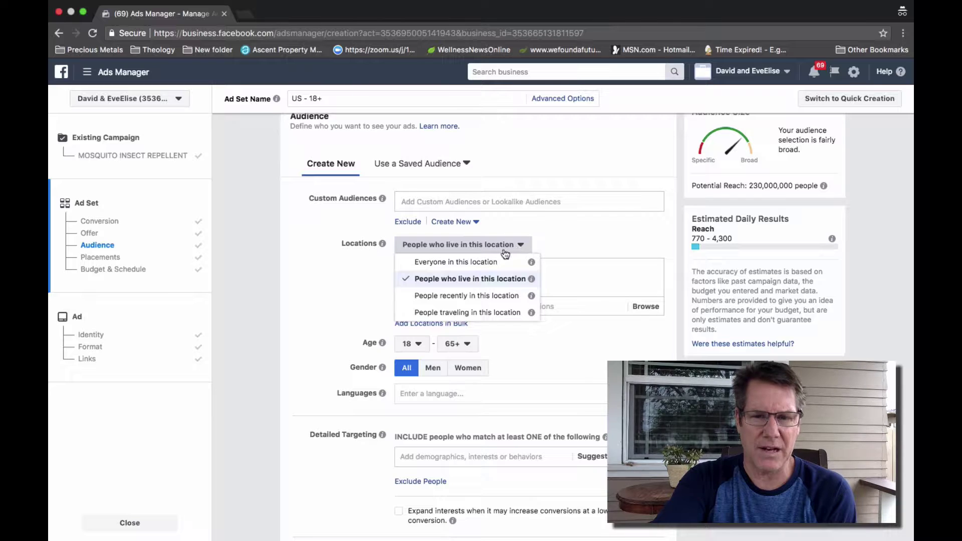
{"action": "left_click", "coordinate": [494, 263]}
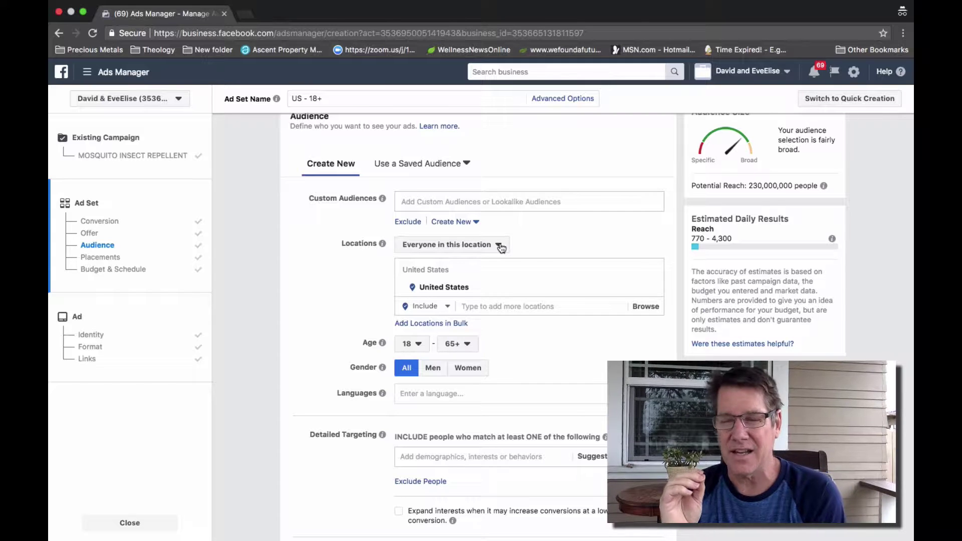
{"action": "left_click", "coordinate": [499, 245]}
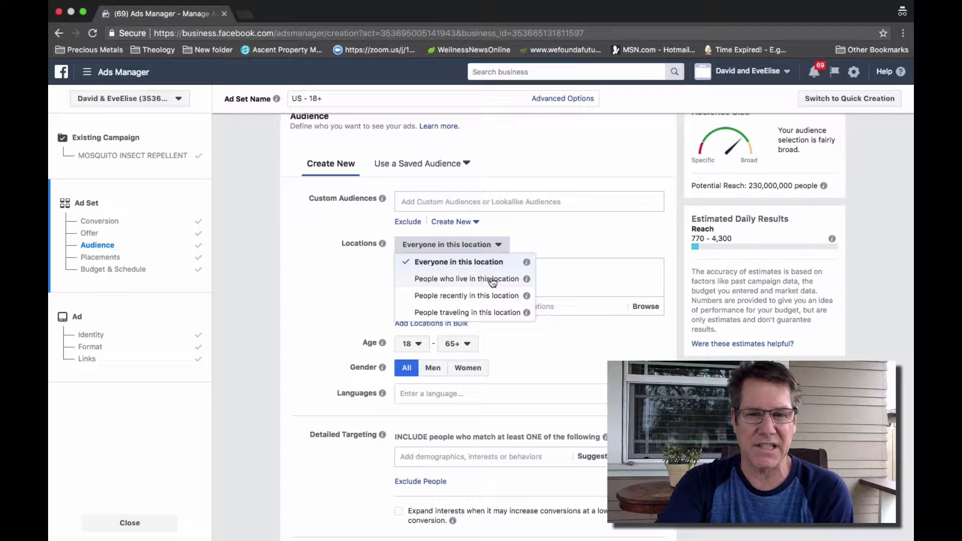
{"action": "left_click", "coordinate": [492, 281]}
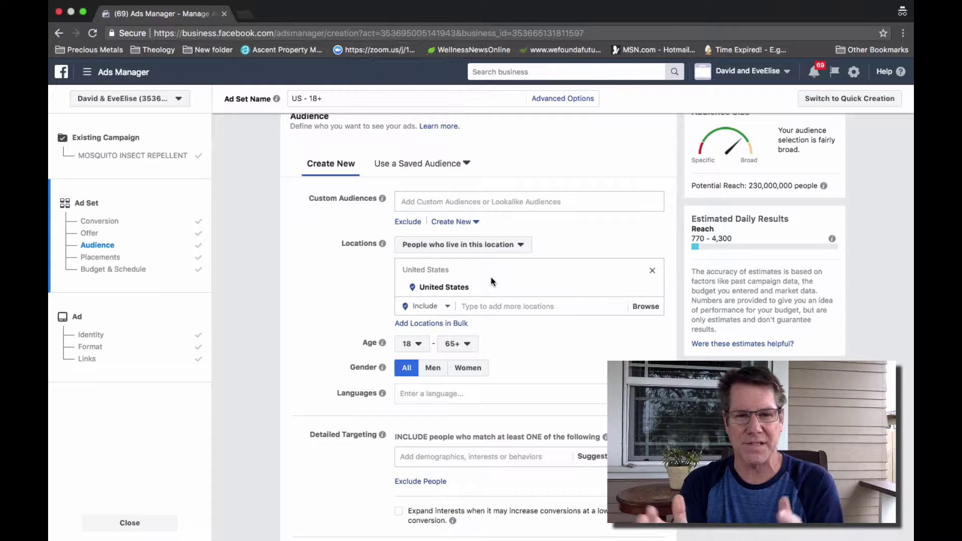
{"action": "left_click", "coordinate": [521, 246]}
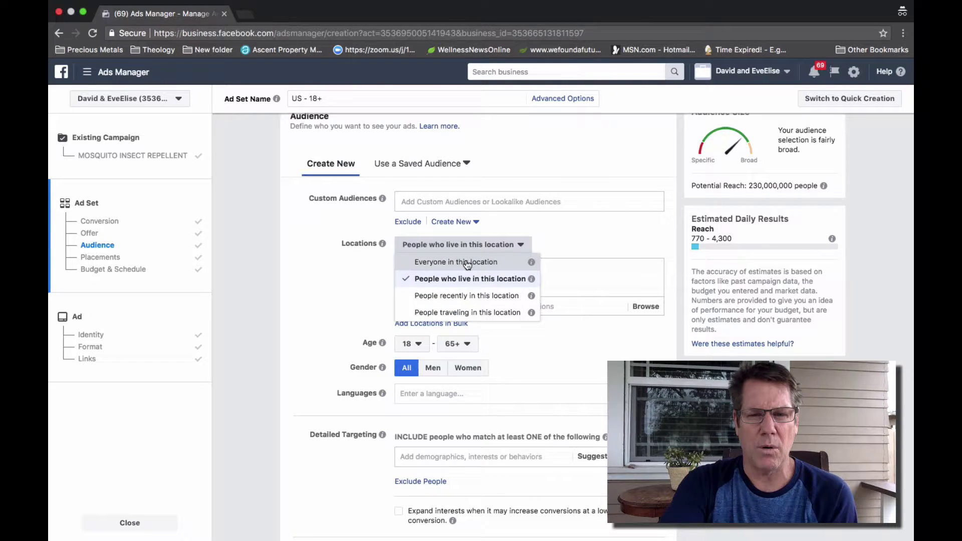
{"action": "left_click", "coordinate": [465, 260]}
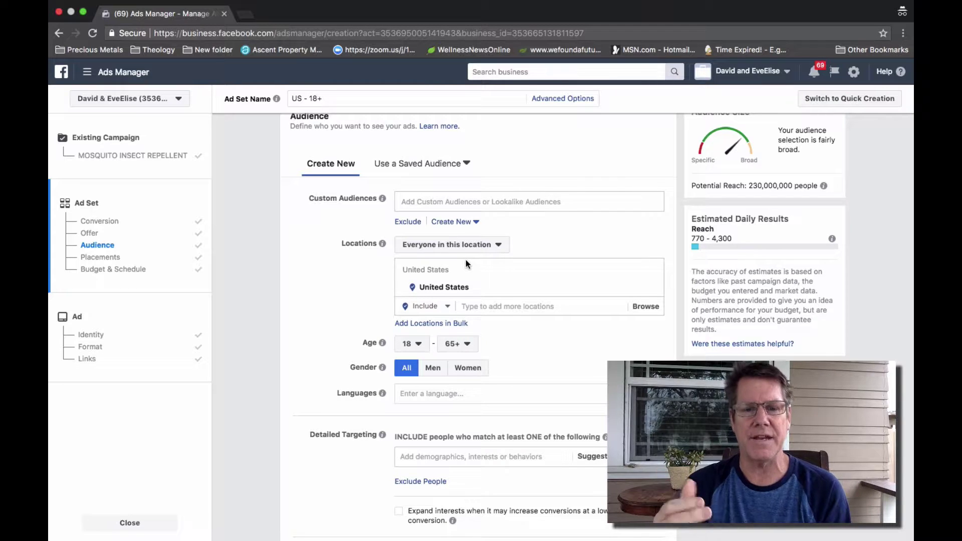
{"action": "left_click", "coordinate": [501, 248]}
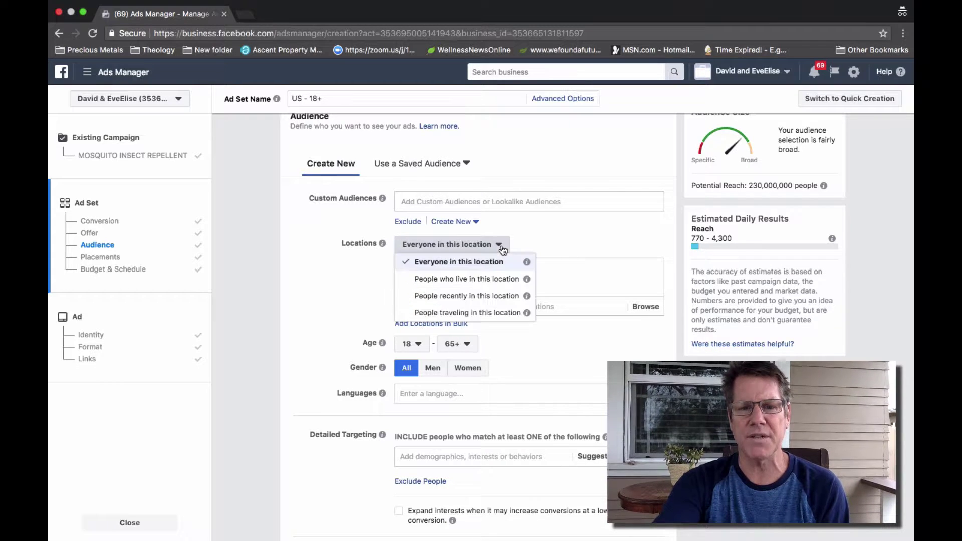
{"action": "left_click", "coordinate": [471, 278]}
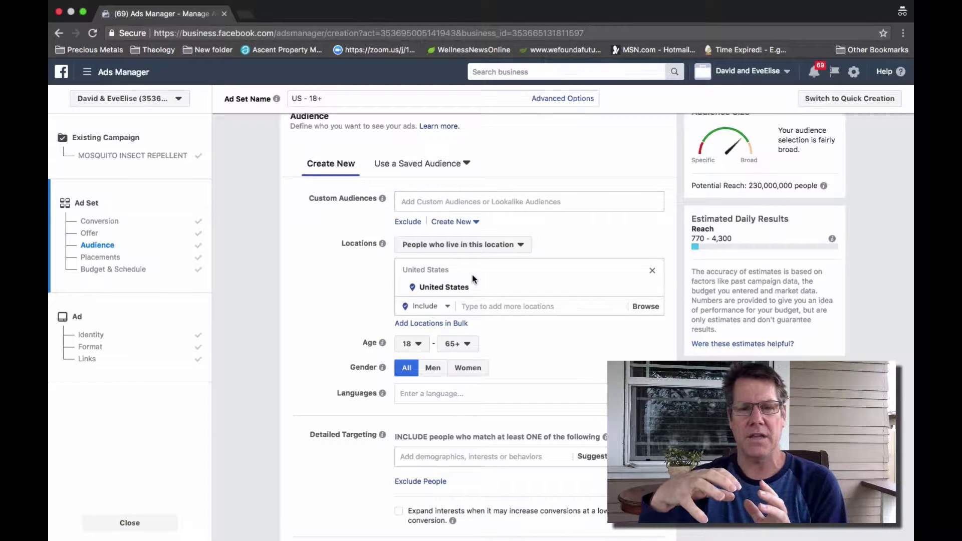
Tick 'Expand interests when it may increase conversions' under Detailed Targeting.
{"action": "scroll", "coordinate": [471, 275], "scroll_direction": "down", "scroll_amount": 4}
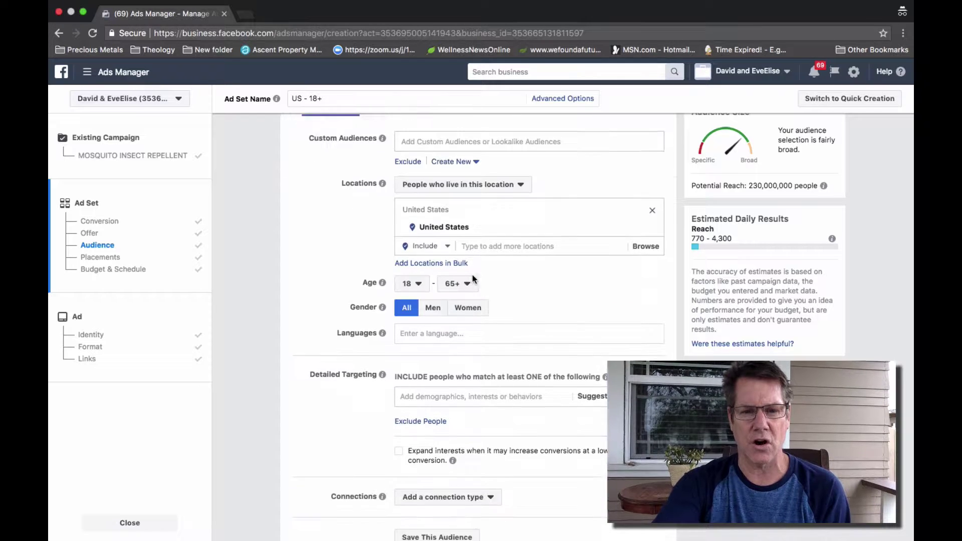
{"action": "scroll", "coordinate": [472, 275], "scroll_direction": "down", "scroll_amount": 1}
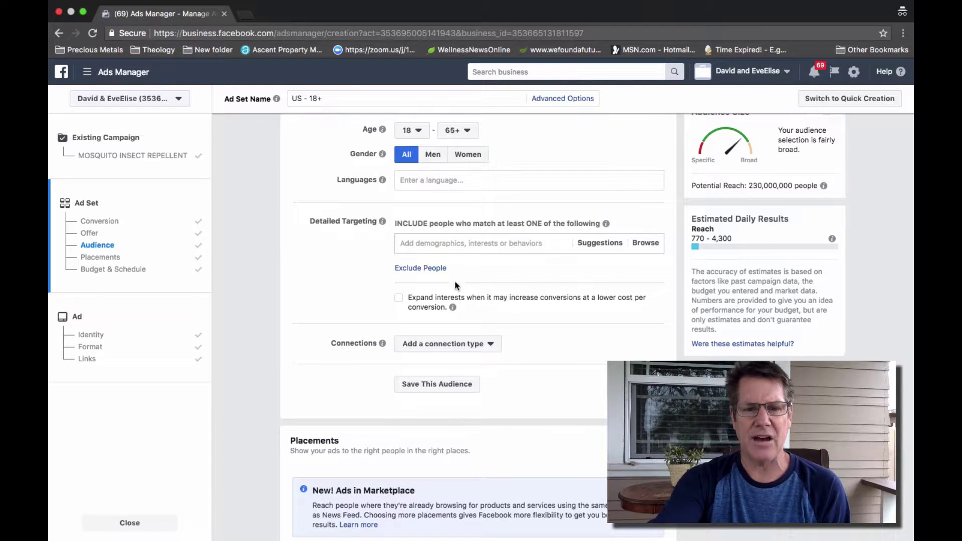
{"action": "left_click", "coordinate": [399, 300]}
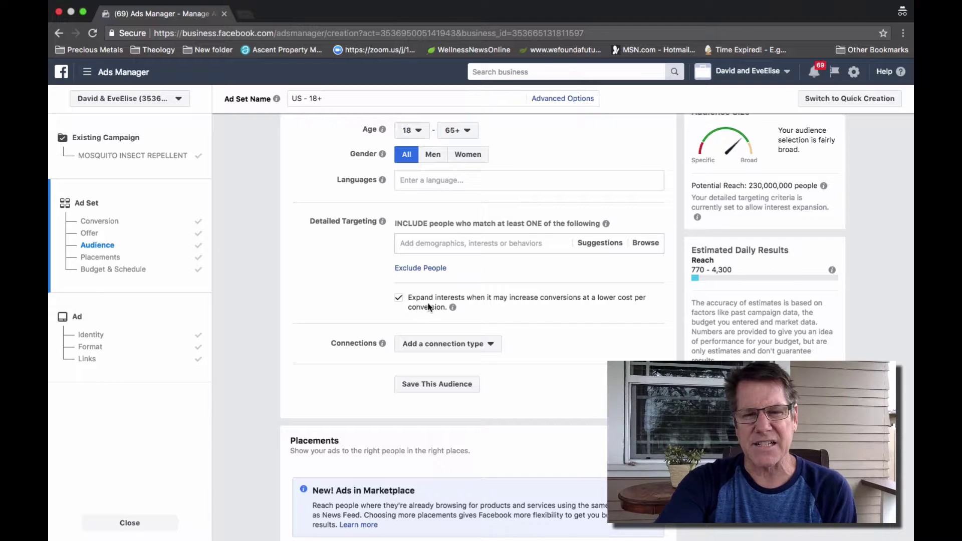
{"action": "mouse_move", "coordinate": [452, 307]}
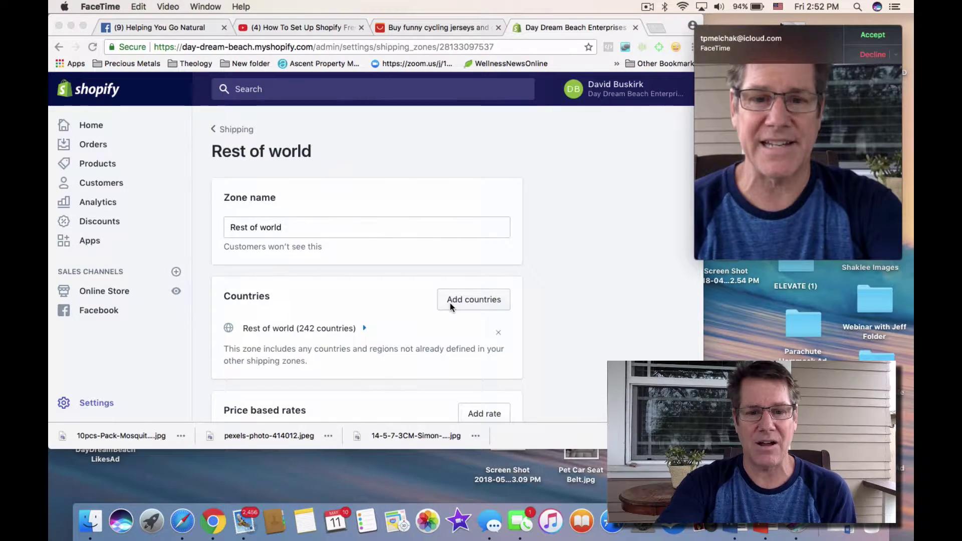
{"action": "left_click", "coordinate": [223, 526]}
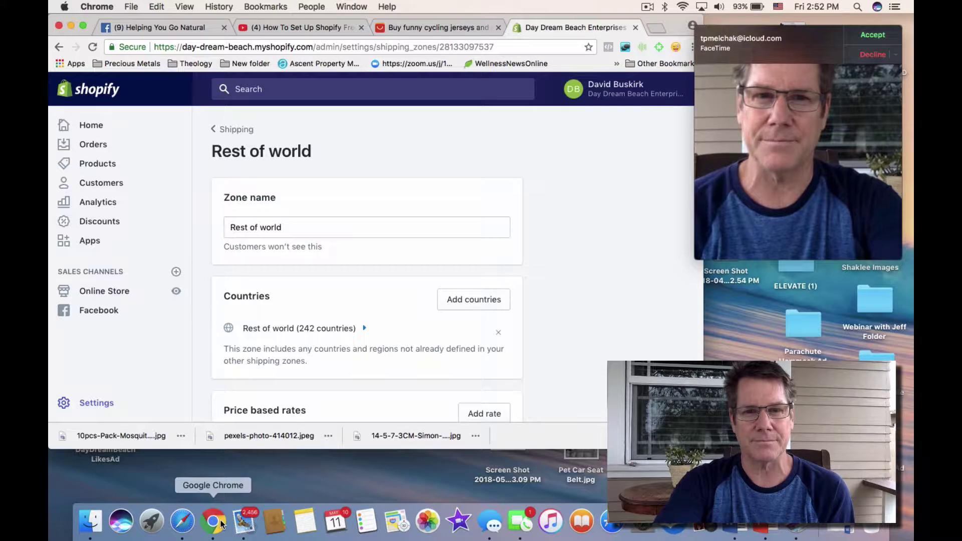
{"action": "key", "text": "ctrl+Right"}
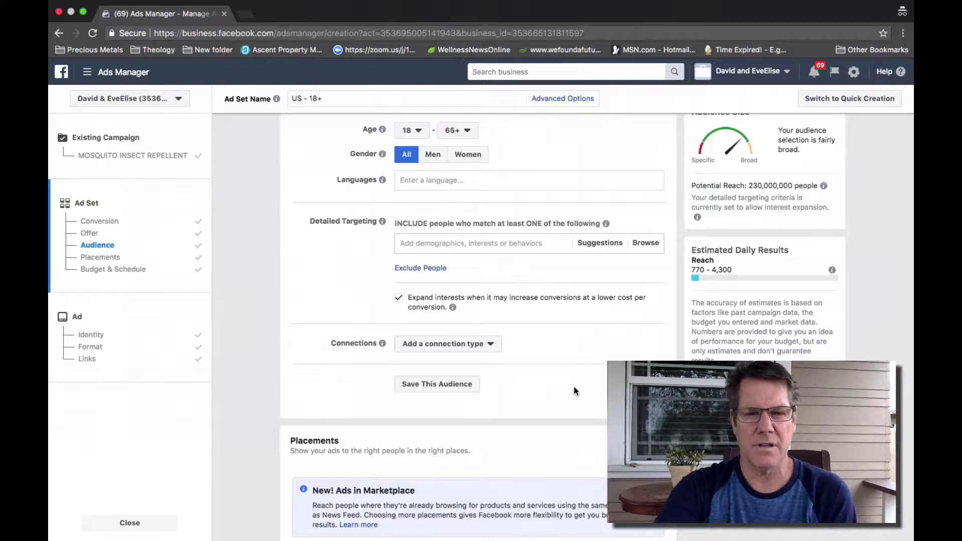
Untick the 'Expand interests when it may increase conversions' checkbox.
{"action": "left_click", "coordinate": [399, 300]}
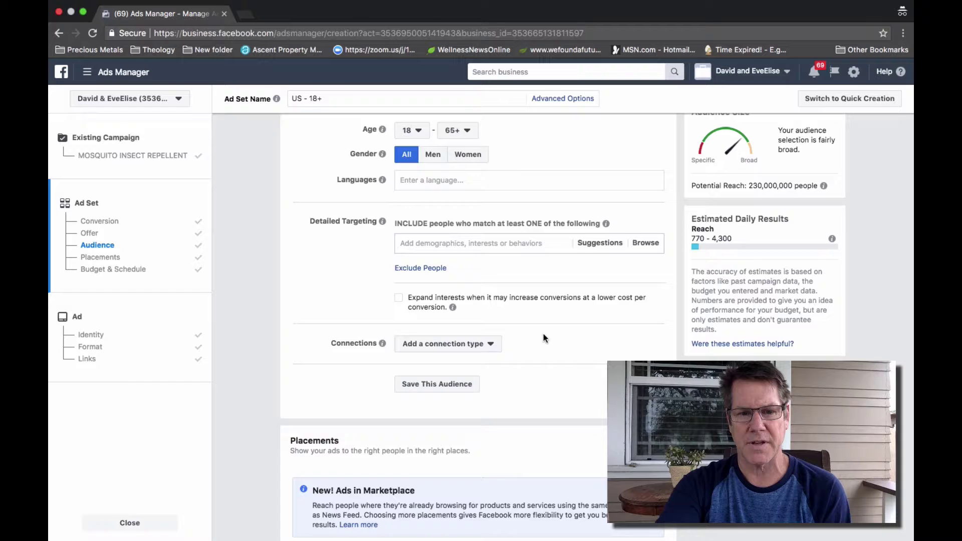
Select Automatic Placements (Recommended) in the Placements section.
{"action": "scroll", "coordinate": [543, 334], "scroll_direction": "down", "scroll_amount": 6}
{"action": "scroll", "coordinate": [543, 335], "scroll_direction": "down", "scroll_amount": 2}
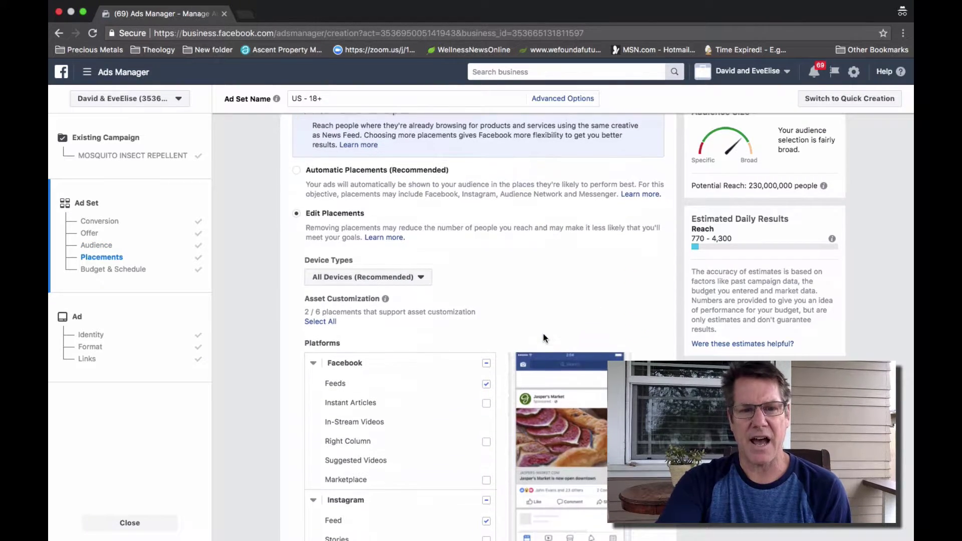
{"action": "scroll", "coordinate": [571, 300], "scroll_direction": "down", "scroll_amount": 1}
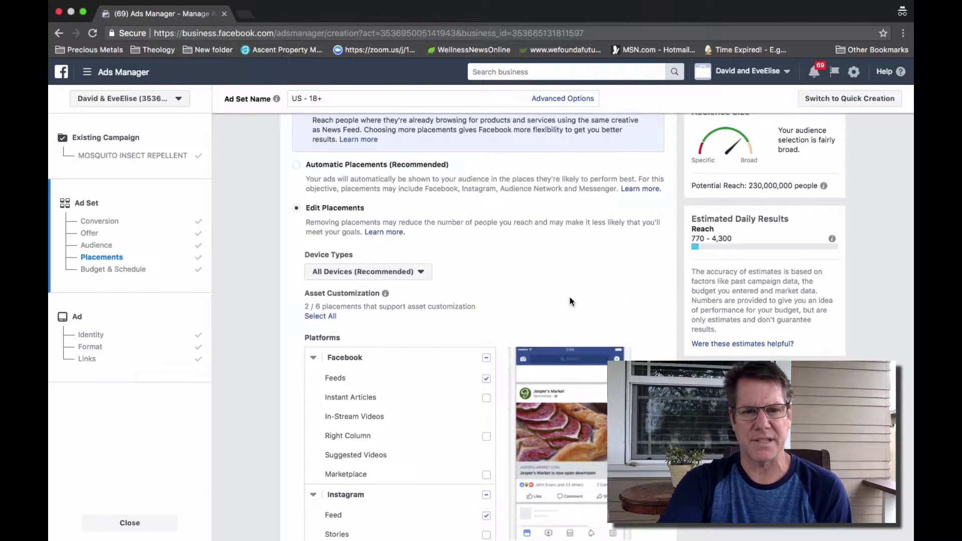
{"action": "left_click", "coordinate": [297, 166]}
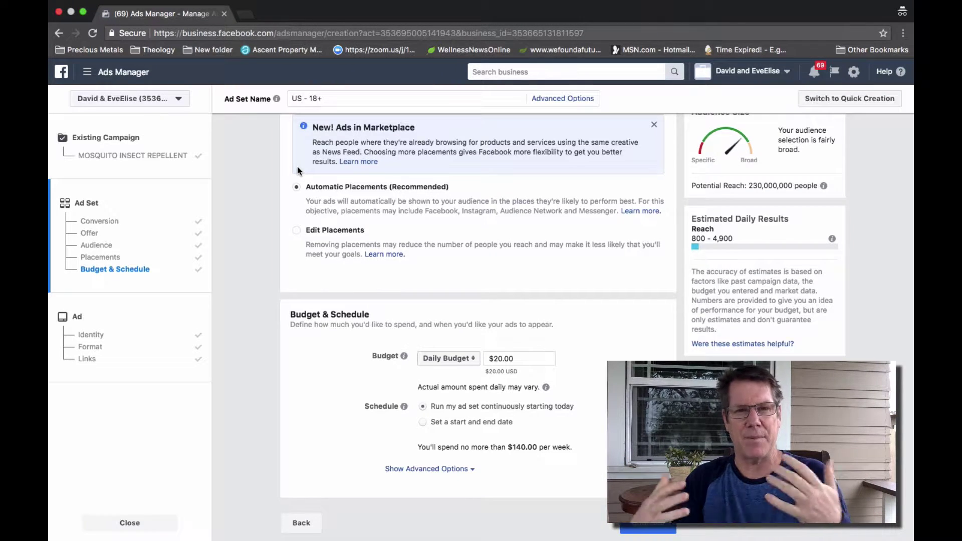
Switch to manual placements and exclude Audience Network and Messenger.
{"action": "left_click", "coordinate": [298, 234]}
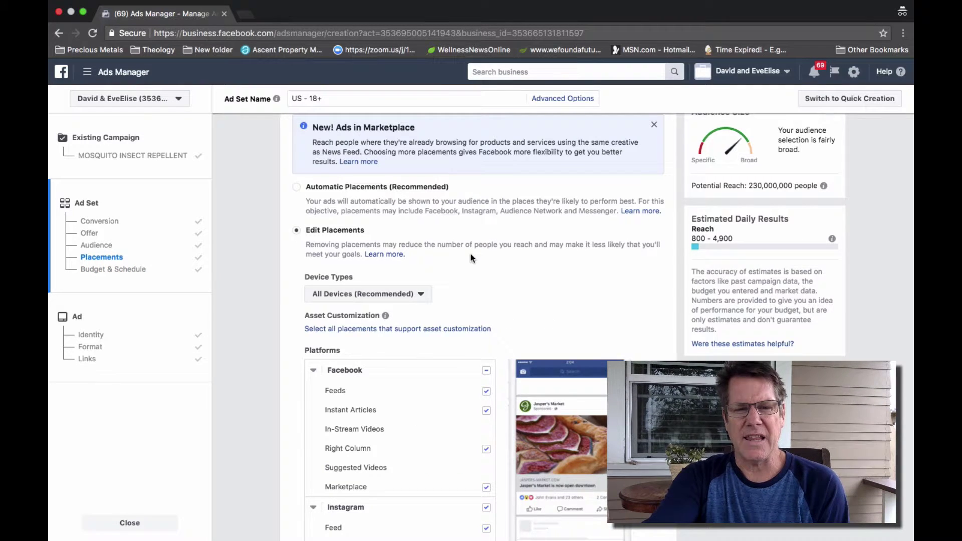
{"action": "scroll", "coordinate": [470, 259], "scroll_direction": "down", "scroll_amount": 2}
{"action": "scroll", "coordinate": [539, 175], "scroll_direction": "down", "scroll_amount": 2}
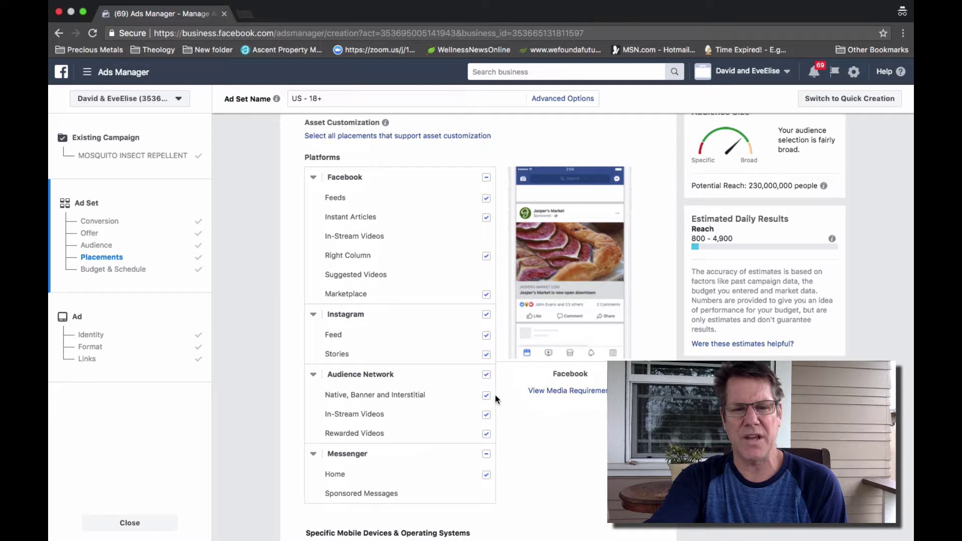
{"action": "left_click", "coordinate": [485, 375]}
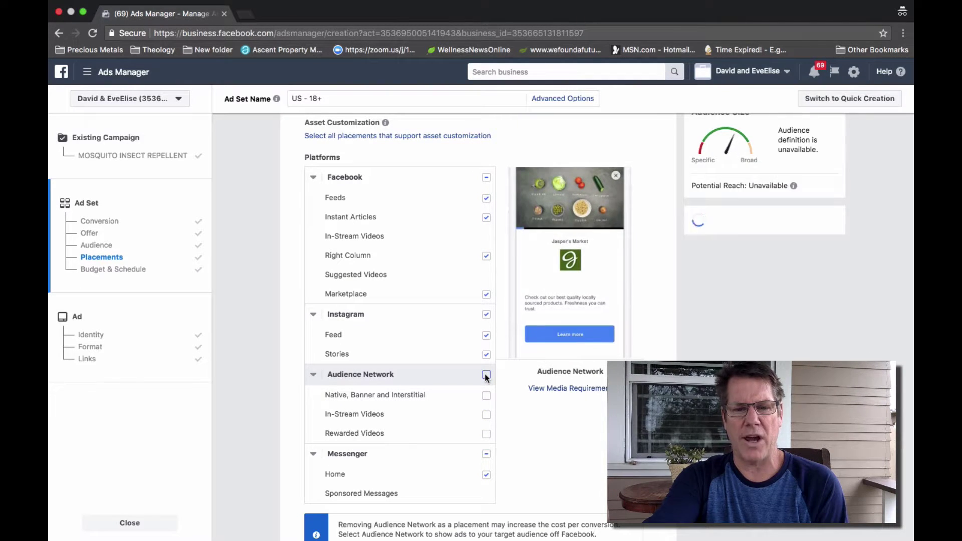
{"action": "left_click", "coordinate": [486, 454]}
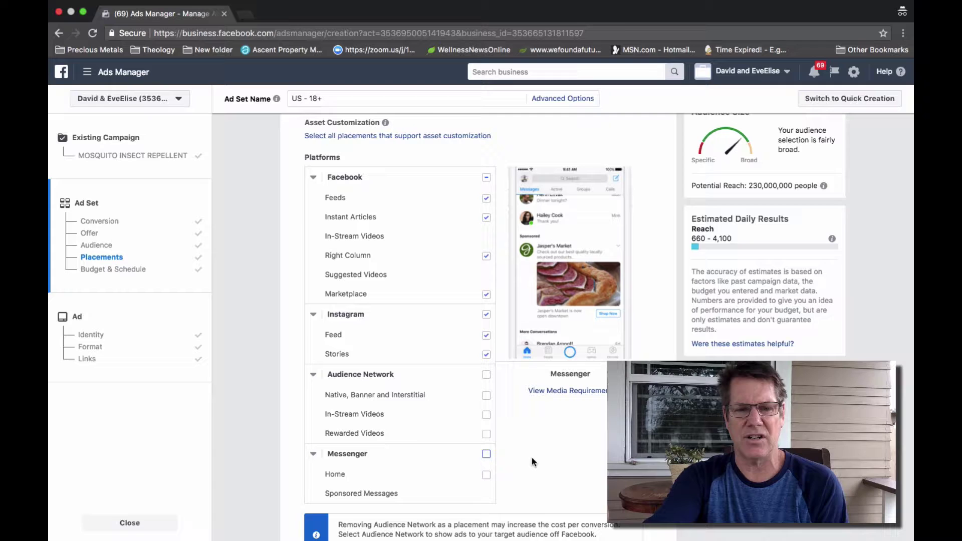
Drop Instagram Stories, Marketplace, Right Column and Instant Articles, keeping only Feeds and Instagram Feed.
{"action": "scroll", "coordinate": [533, 460], "scroll_direction": "up", "scroll_amount": 1}
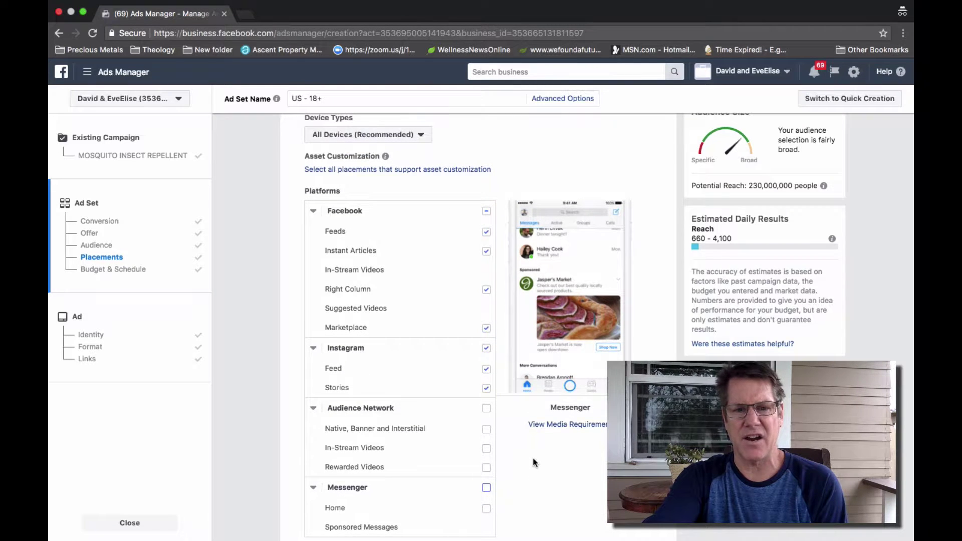
{"action": "scroll", "coordinate": [533, 462], "scroll_direction": "up", "scroll_amount": 1}
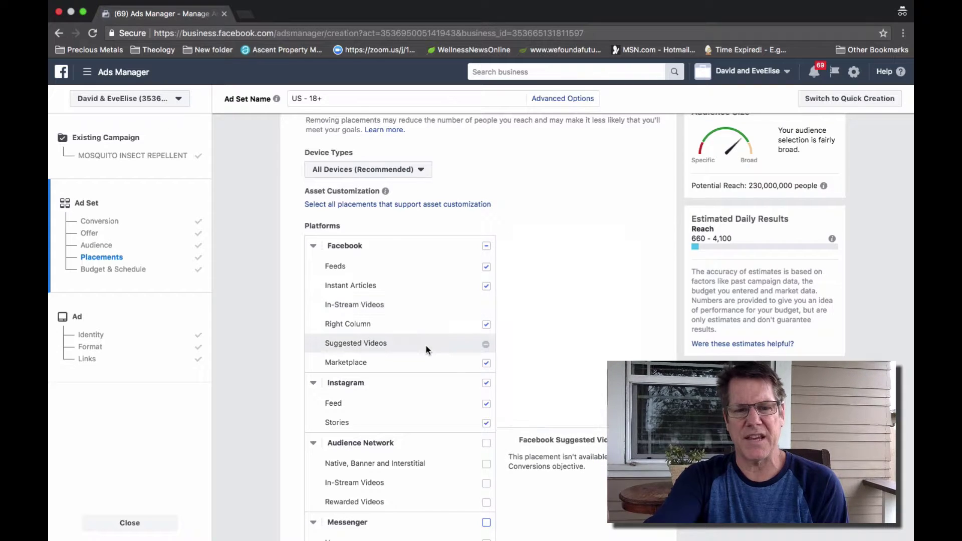
{"action": "left_click", "coordinate": [485, 423]}
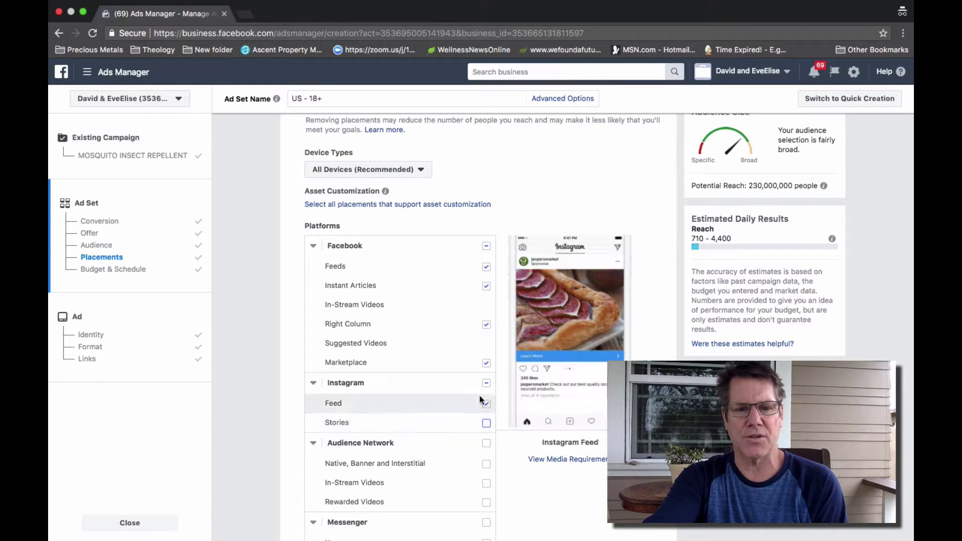
{"action": "left_click", "coordinate": [487, 363]}
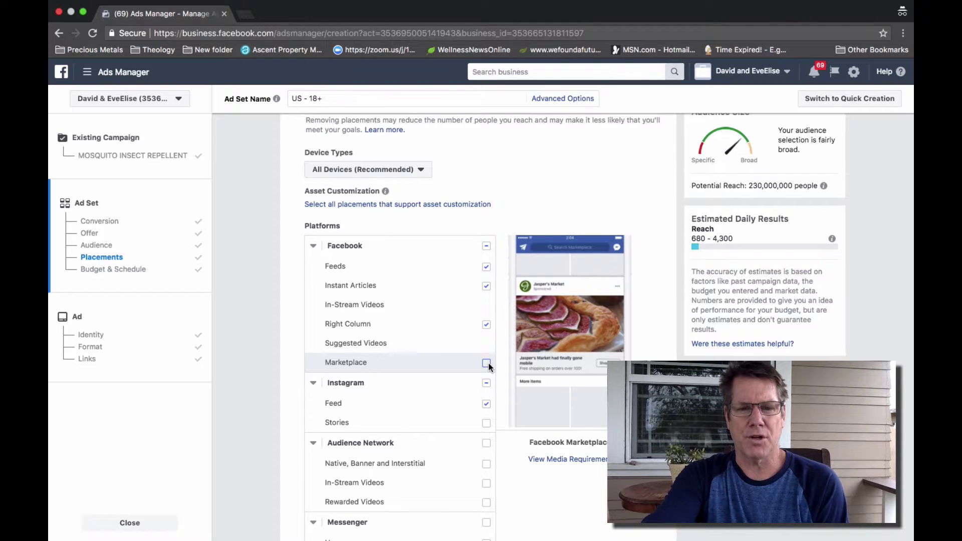
{"action": "left_click", "coordinate": [486, 325]}
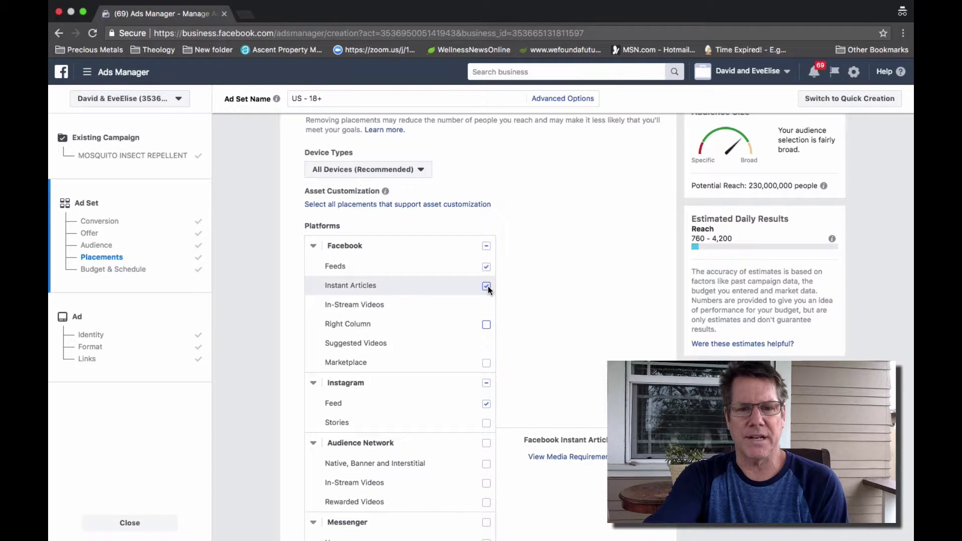
{"action": "left_click", "coordinate": [485, 286]}
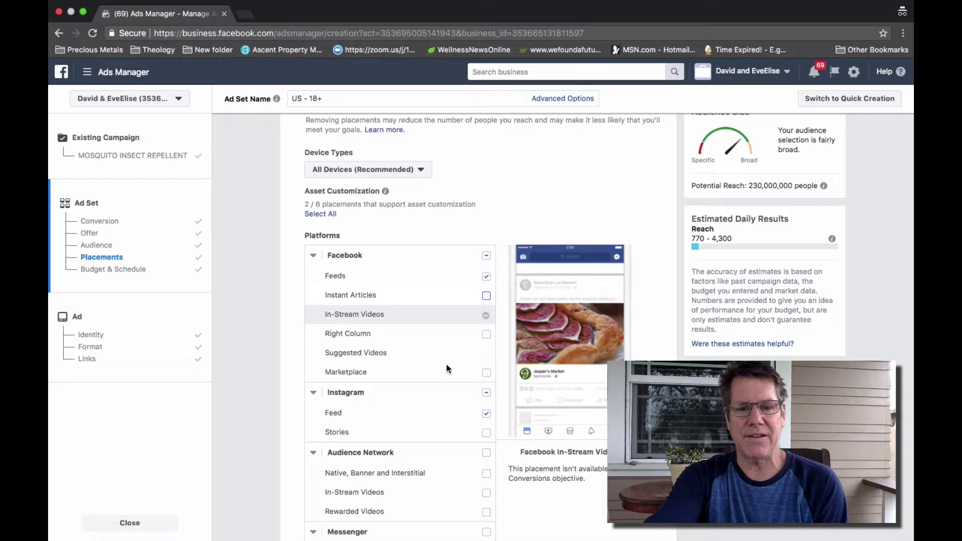
{"action": "scroll", "coordinate": [446, 368], "scroll_direction": "down", "scroll_amount": 2}
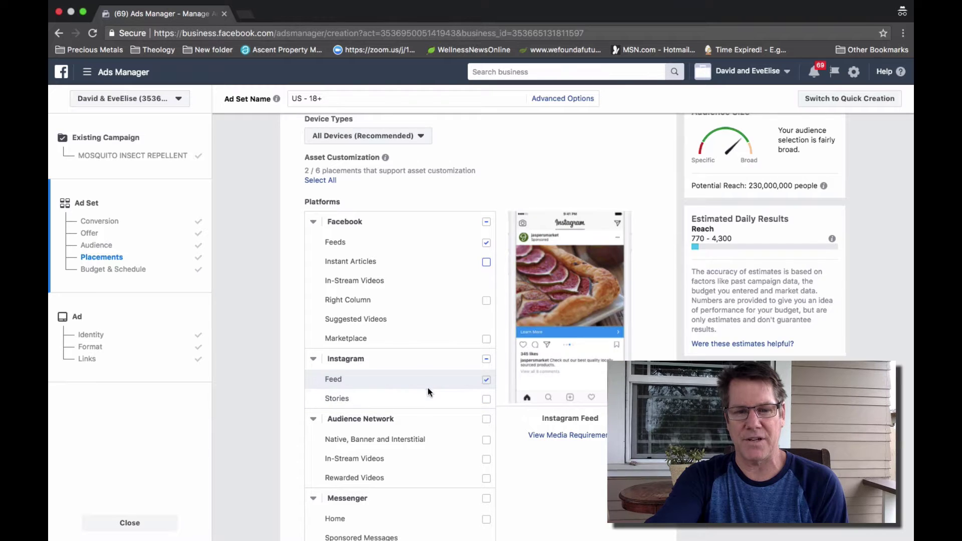
{"action": "scroll", "coordinate": [567, 468], "scroll_direction": "down", "scroll_amount": 2}
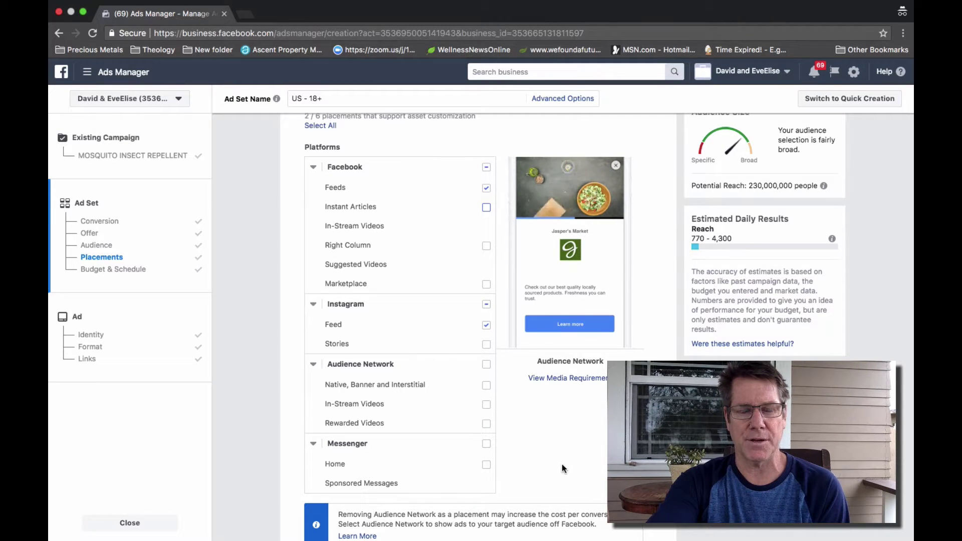
Go to the ad's Identity settings and check the selected Facebook Page in its dropdown.
{"action": "left_click", "coordinate": [96, 335]}
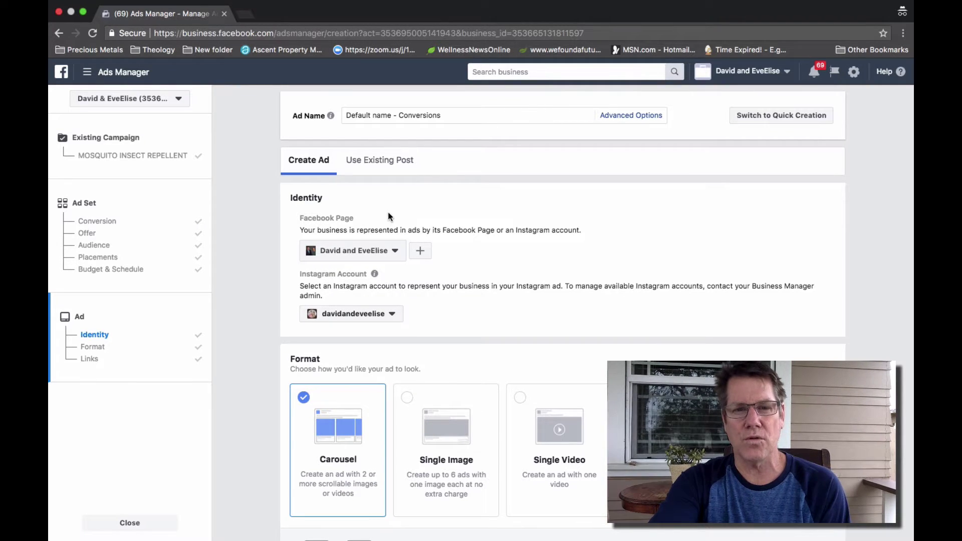
{"action": "left_click", "coordinate": [394, 252]}
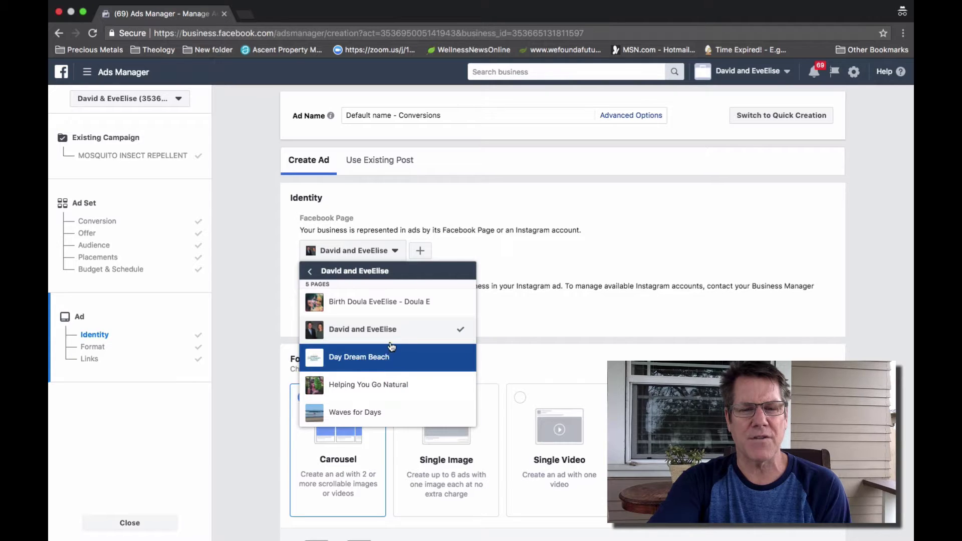
{"action": "left_click", "coordinate": [503, 246]}
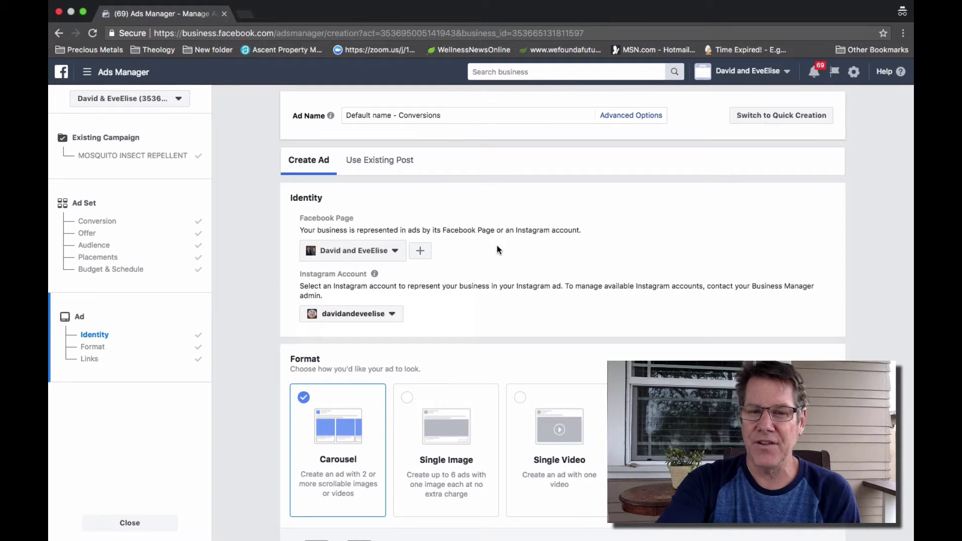
{"action": "left_click", "coordinate": [395, 253]}
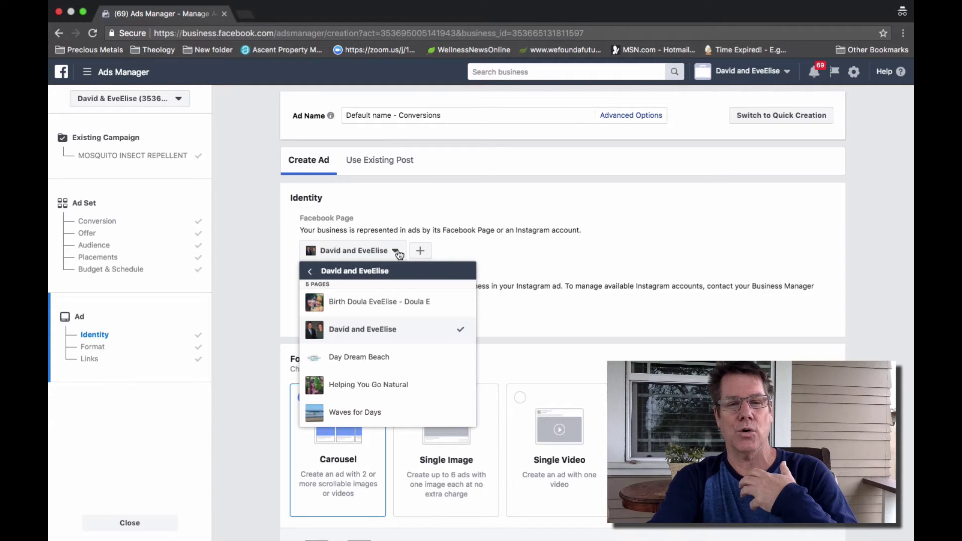
{"action": "left_click", "coordinate": [464, 219]}
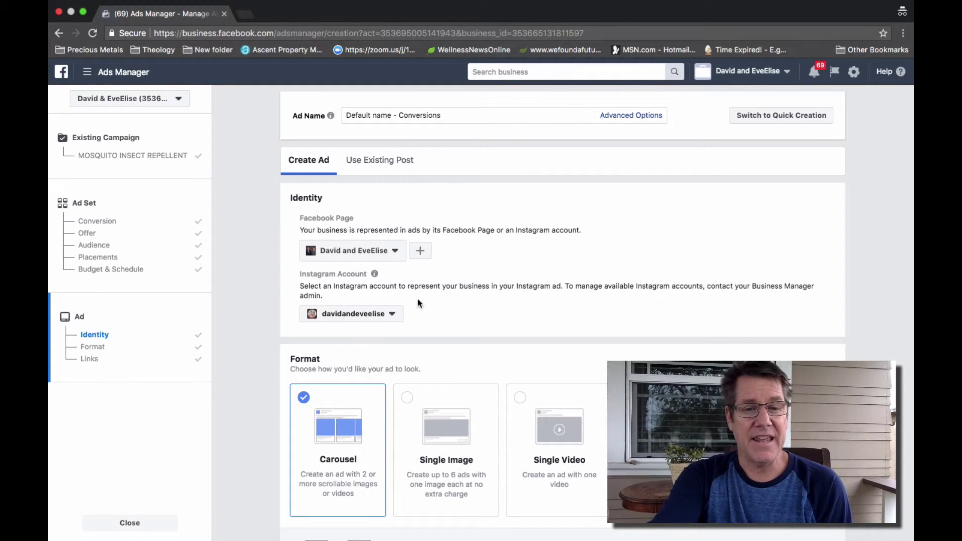
{"action": "left_click", "coordinate": [393, 316]}
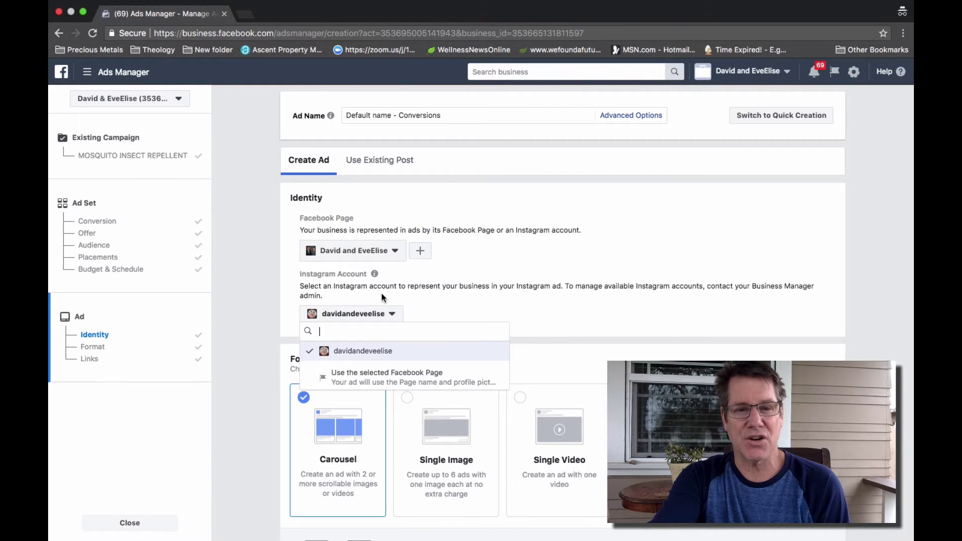
{"action": "left_click", "coordinate": [416, 303]}
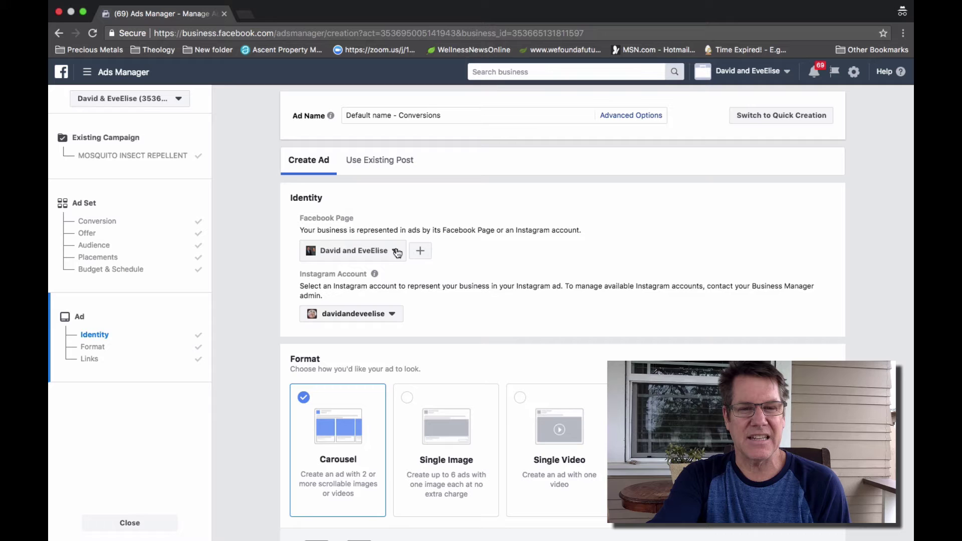